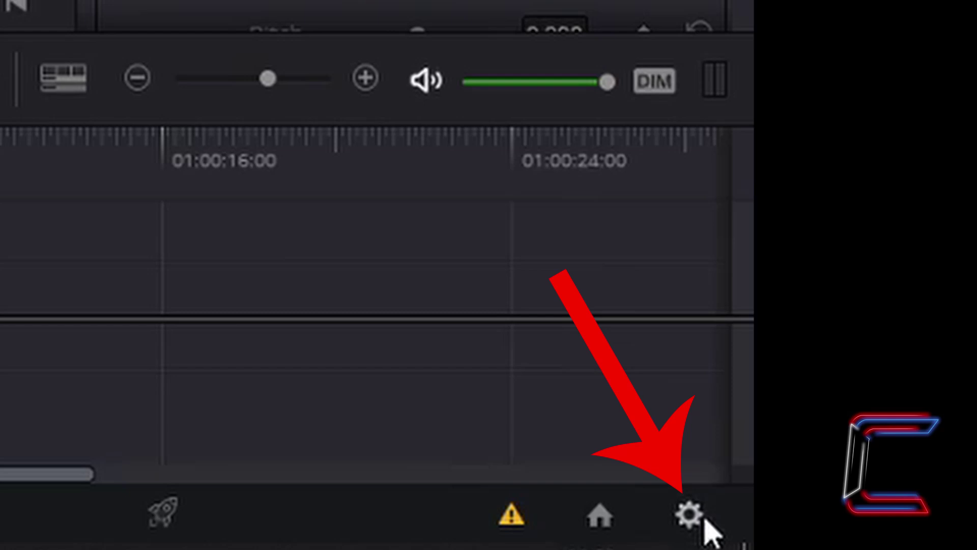
# In Project Settings Master Settings, change the timeline resolution to Custom, keeping 1920 x 1080 processing
pyautogui.click(963, 539)
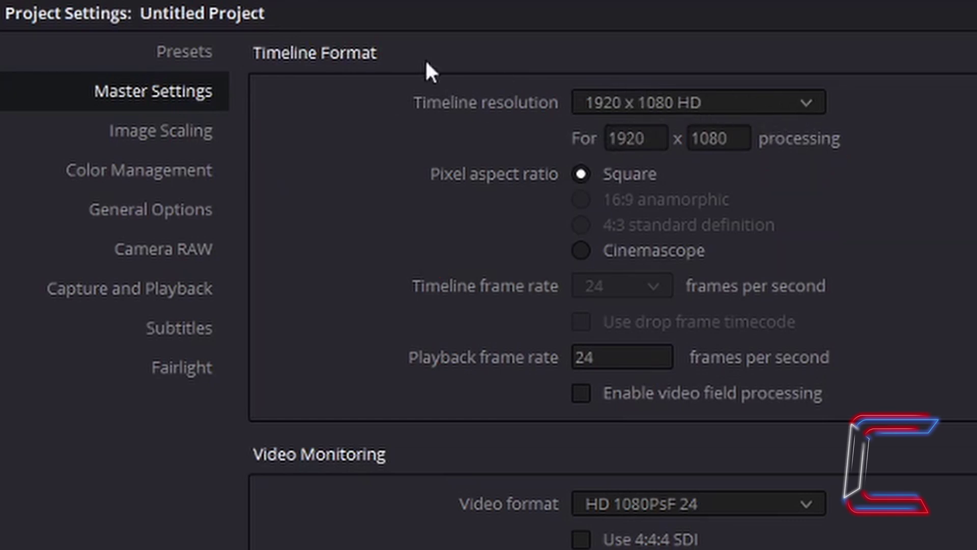
pyautogui.click(814, 101)
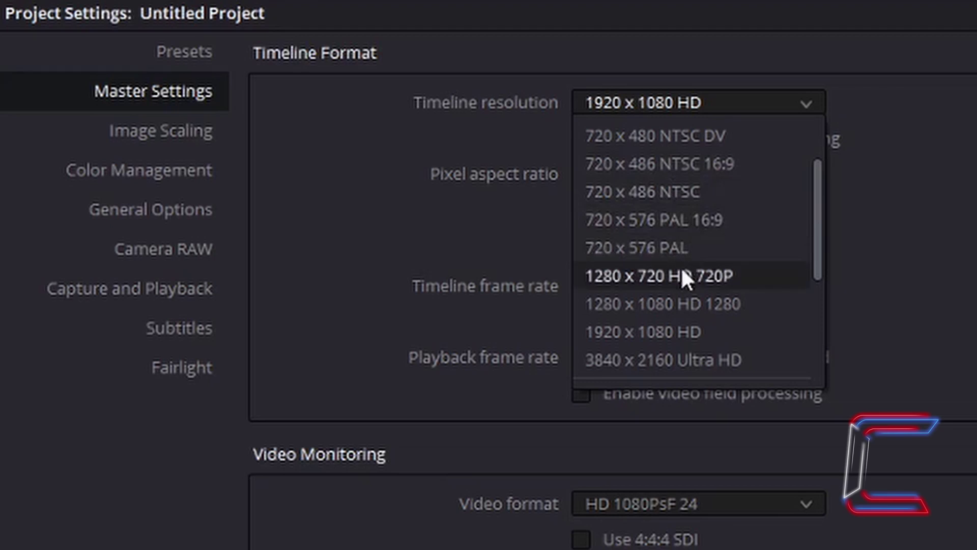
pyautogui.scroll(3, 681, 266)
pyautogui.click(672, 134)
pyautogui.click(669, 104)
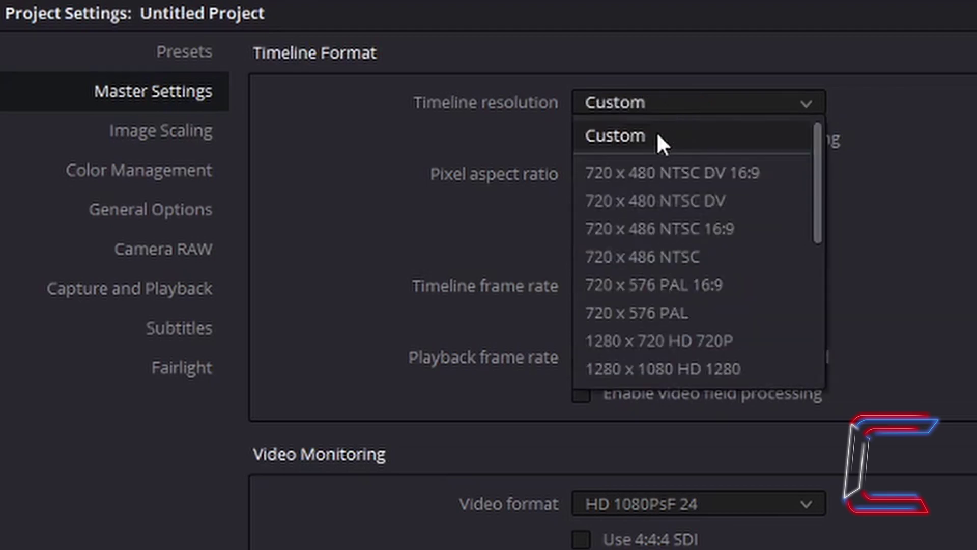
pyautogui.click(661, 142)
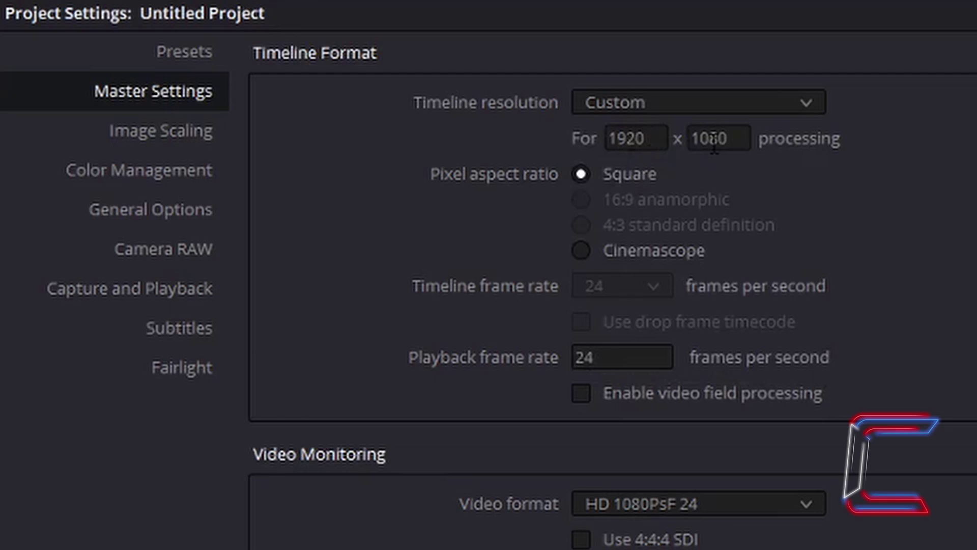
pyautogui.click(636, 138)
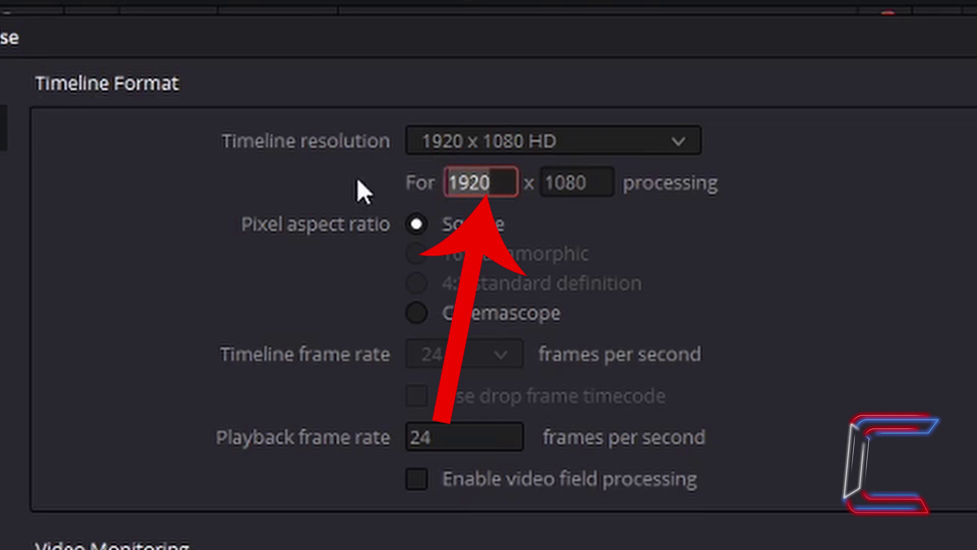
pyautogui.click(577, 182)
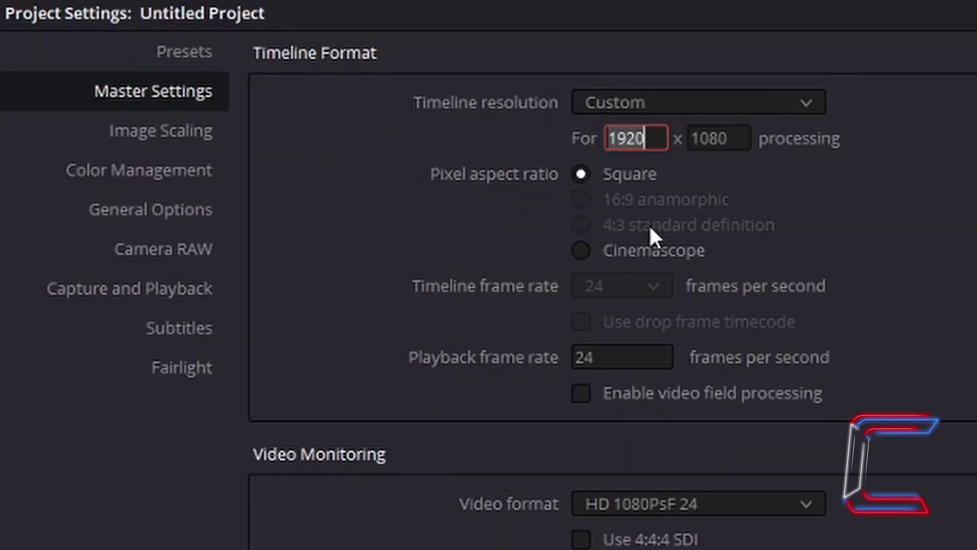
pyautogui.click(568, 141)
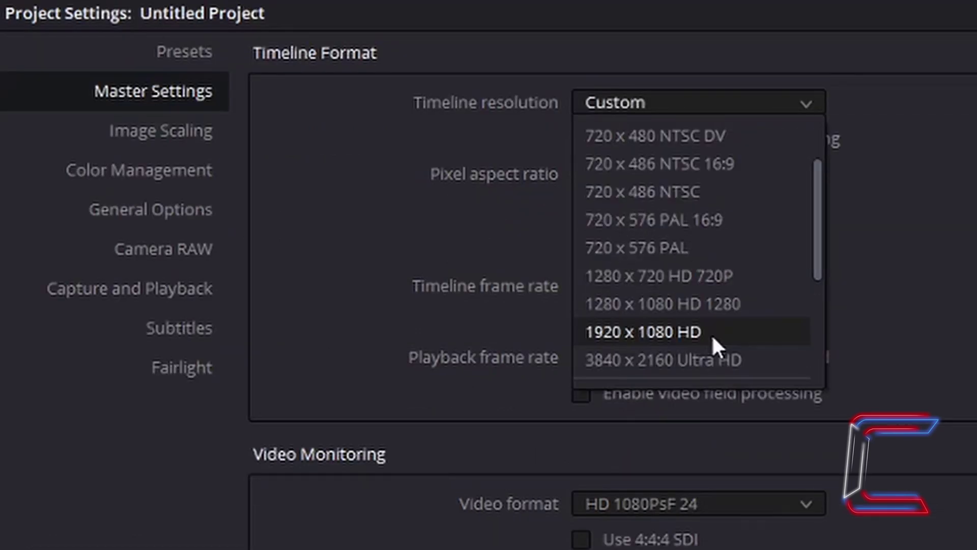
# Reset the timeline resolution to 1920 x 1080 HD, then overwrite the processing size with 20 x 10
pyautogui.click(707, 334)
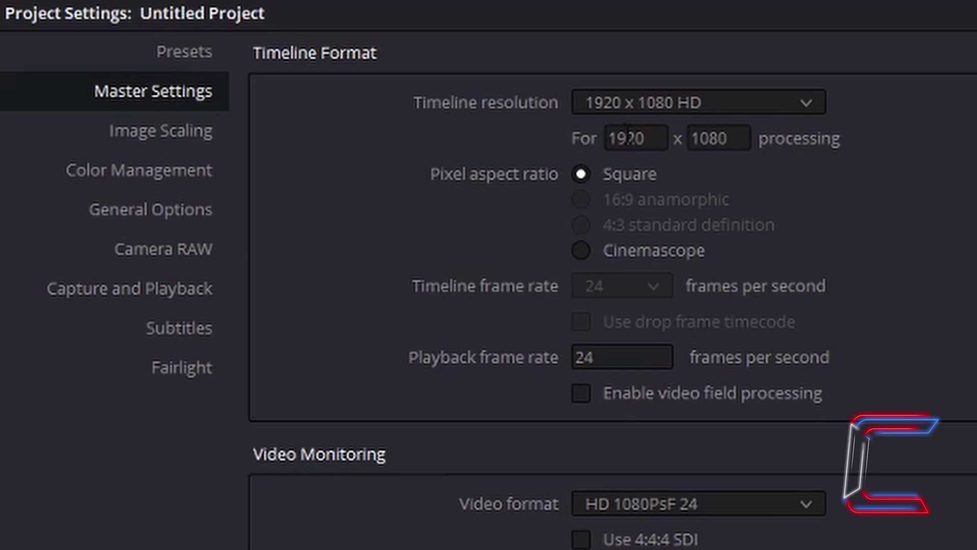
pyautogui.moveTo(647, 146); pyautogui.dragTo(601, 143)
pyautogui.write('20')
pyautogui.press('Tab')
pyautogui.moveTo(727, 137); pyautogui.dragTo(688, 137)
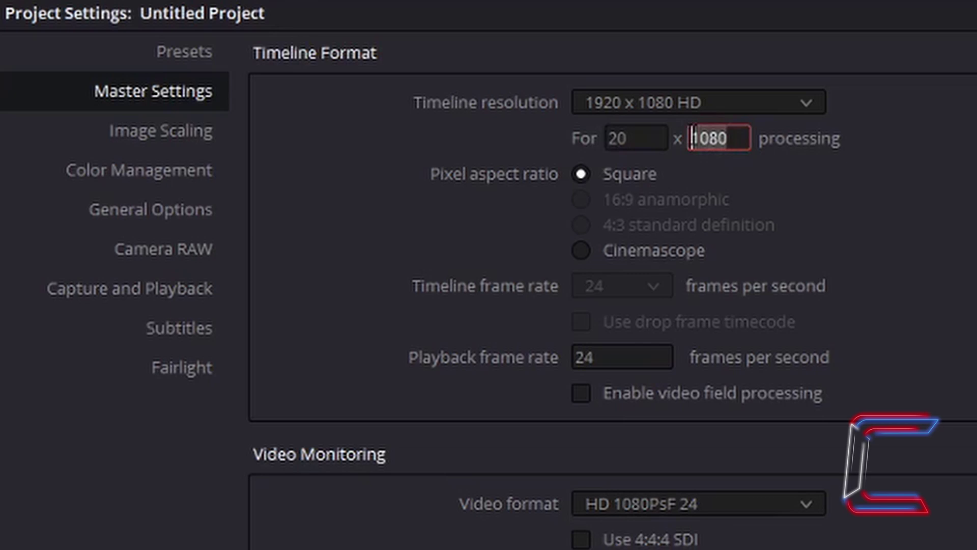
pyautogui.write('1')
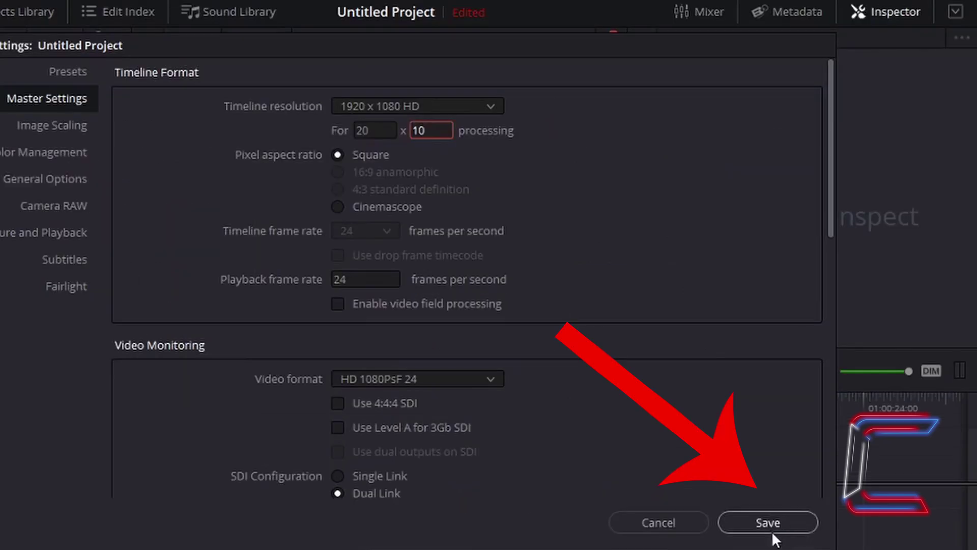
# Save the project settings so Dog.mp4 appears as a tiny frame in the Edit viewer
pyautogui.click(769, 521)
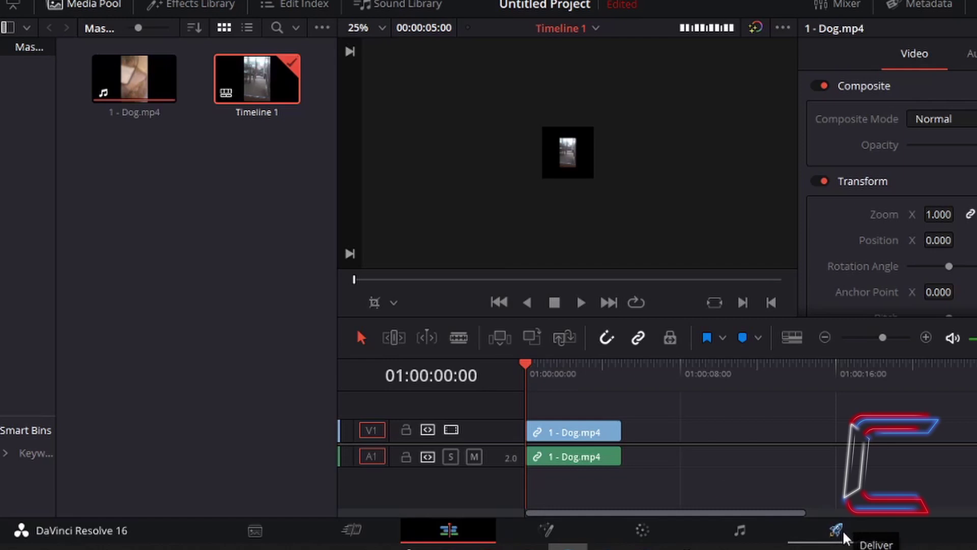
# On the Deliver page, set the output resolution to 1920 x 1080 HD and queue the render job
pyautogui.click(836, 530)
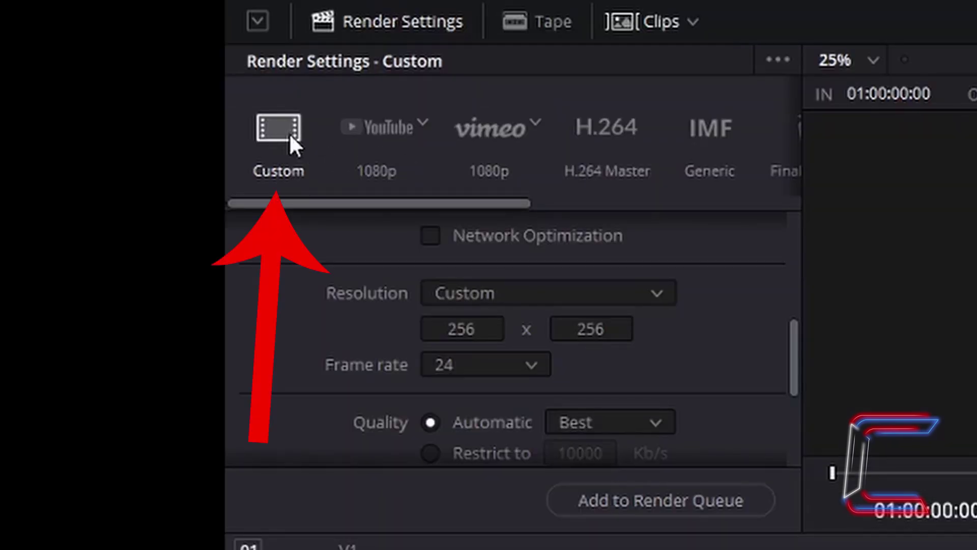
pyautogui.click(652, 297)
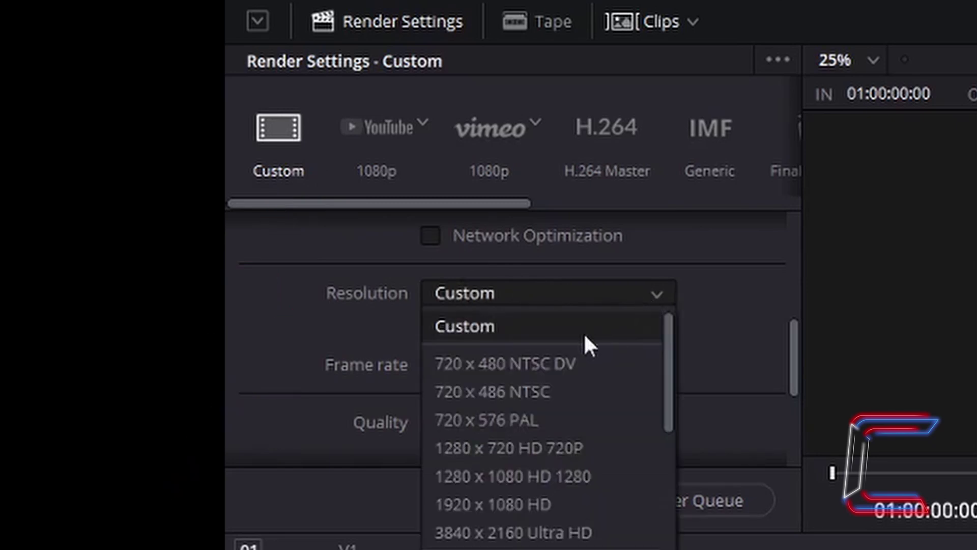
pyautogui.click(542, 504)
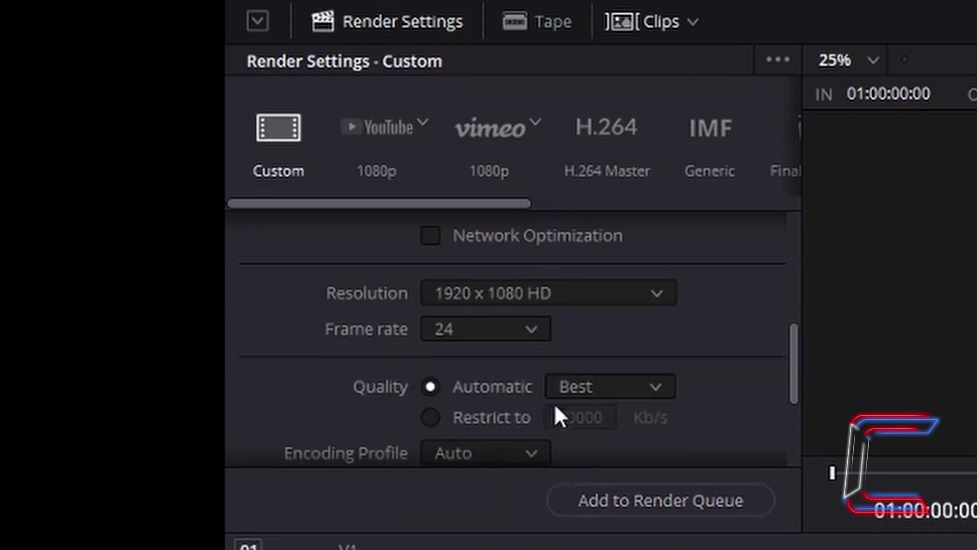
pyautogui.click(701, 494)
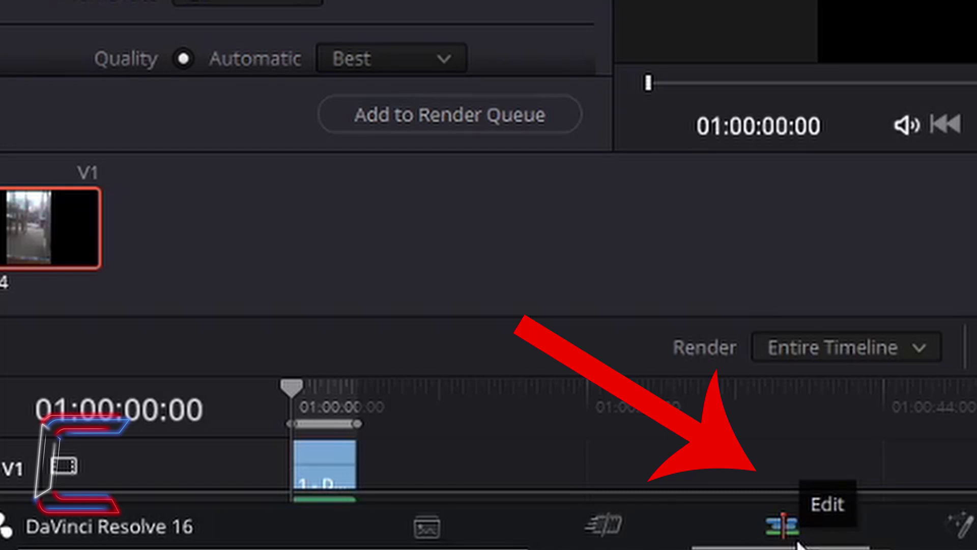
# Back on the Edit page, trim the timeline size from 1920 x 1080 to 192 x 108 and save
pyautogui.click(798, 545)
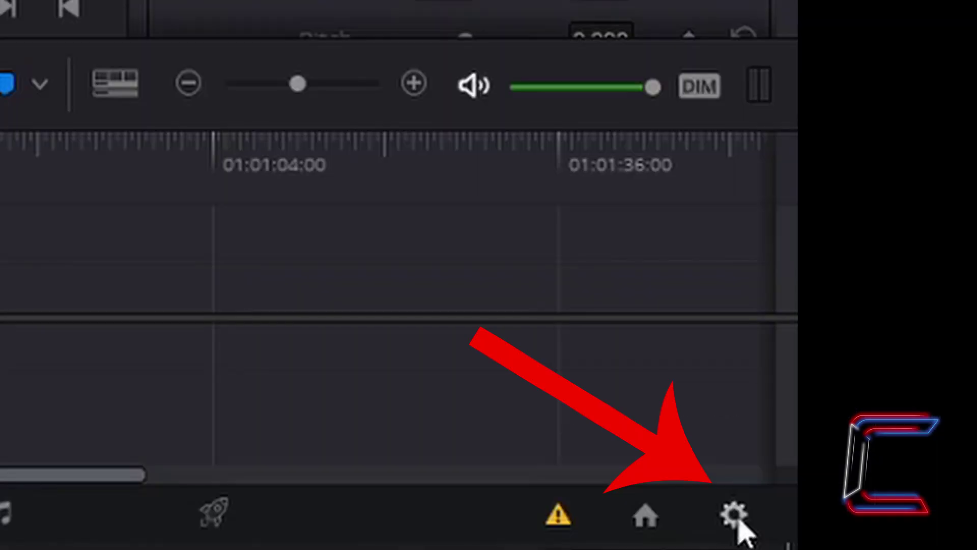
pyautogui.click(738, 521)
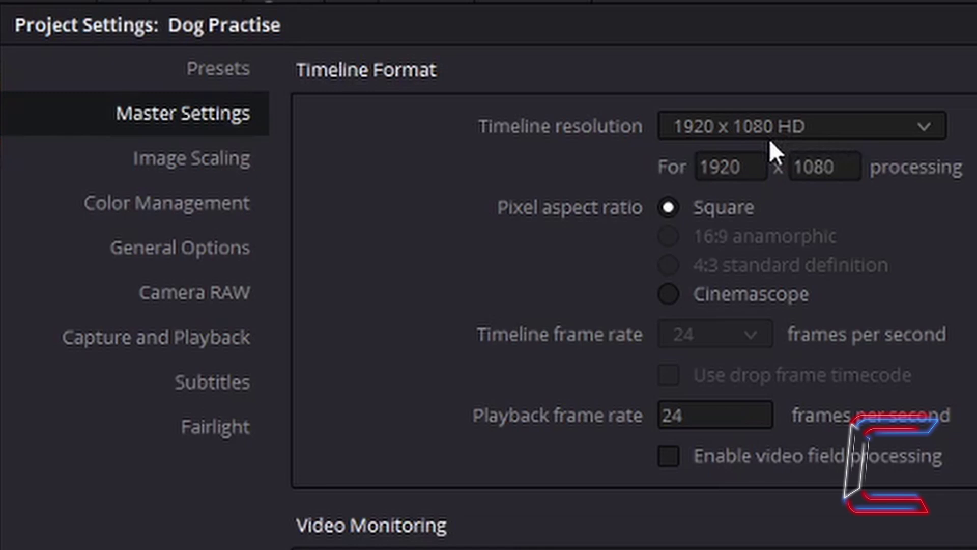
pyautogui.press('Tab')
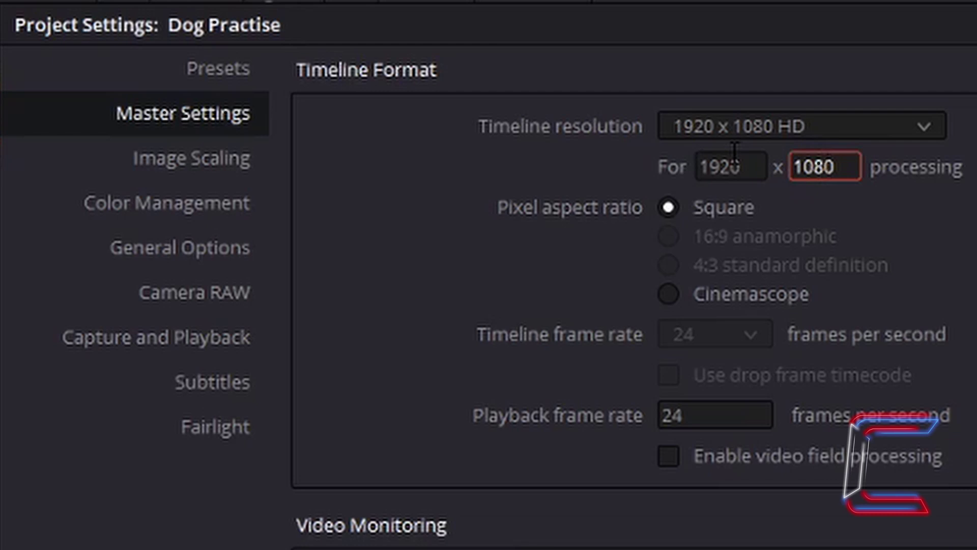
pyautogui.click(752, 176)
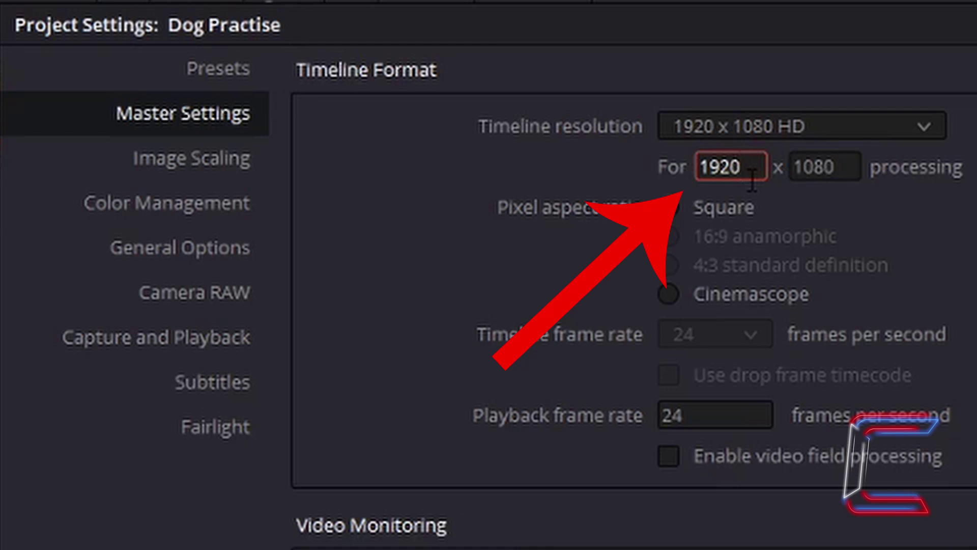
pyautogui.press('BackSpace')
pyautogui.click(837, 173)
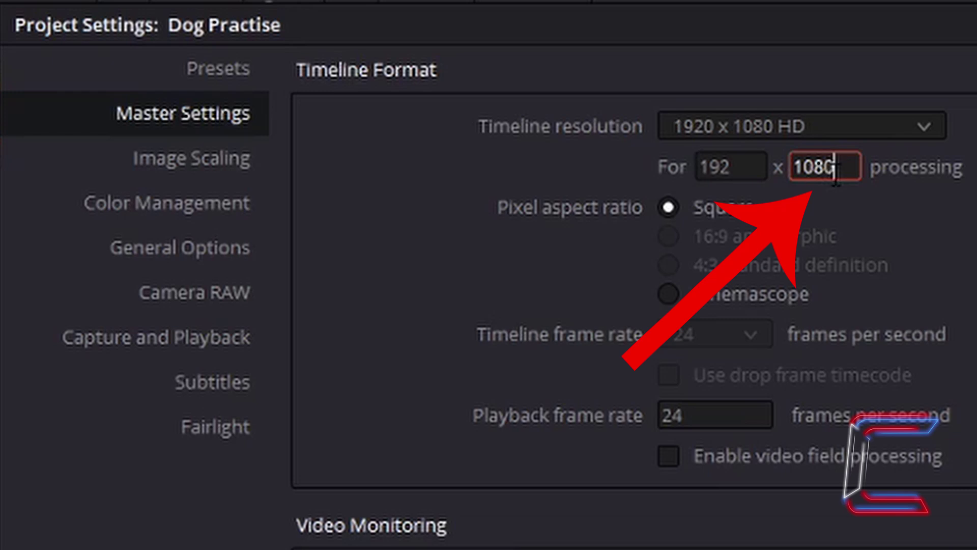
pyautogui.press('BackSpace')
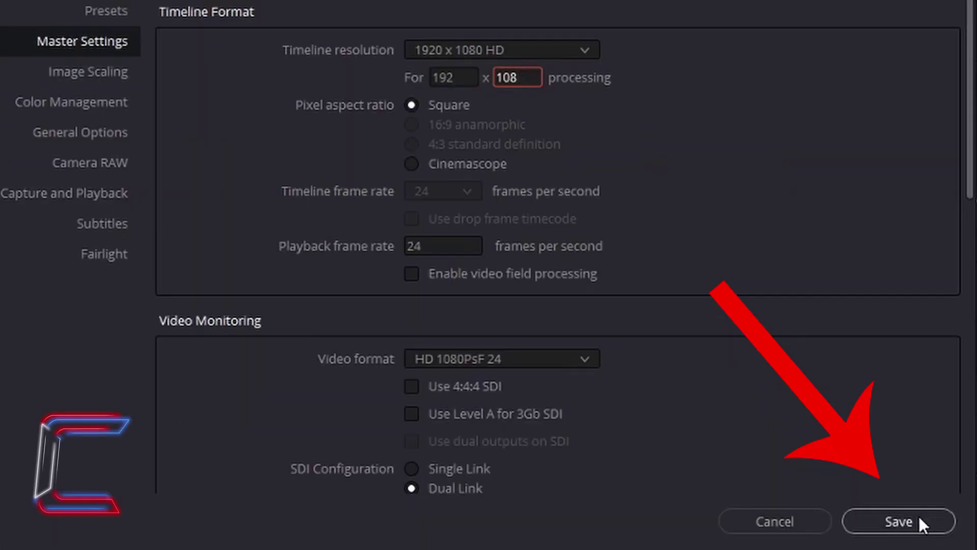
pyautogui.click(898, 520)
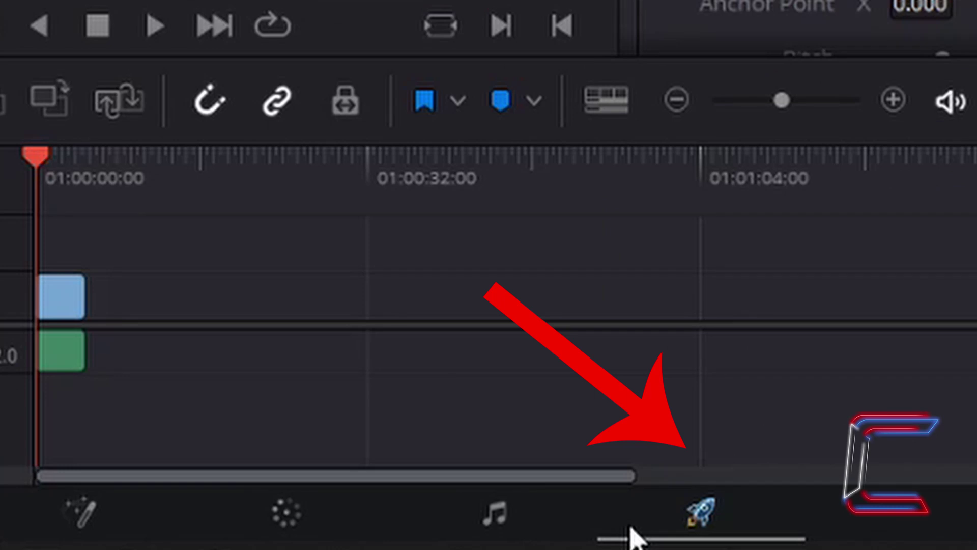
# On the Deliver page, choose MP4 format and check the resolution is 1920 x 1080 HD
pyautogui.click(701, 511)
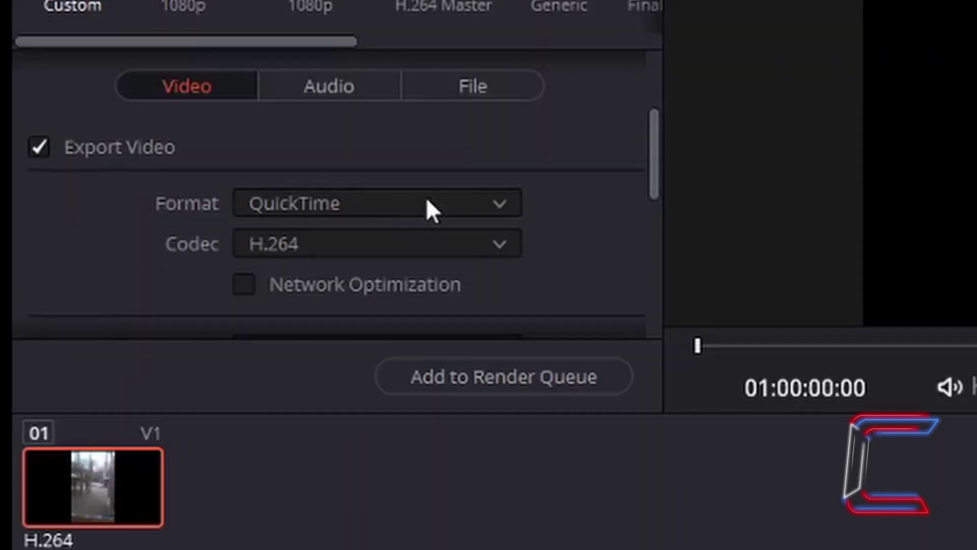
pyautogui.click(427, 202)
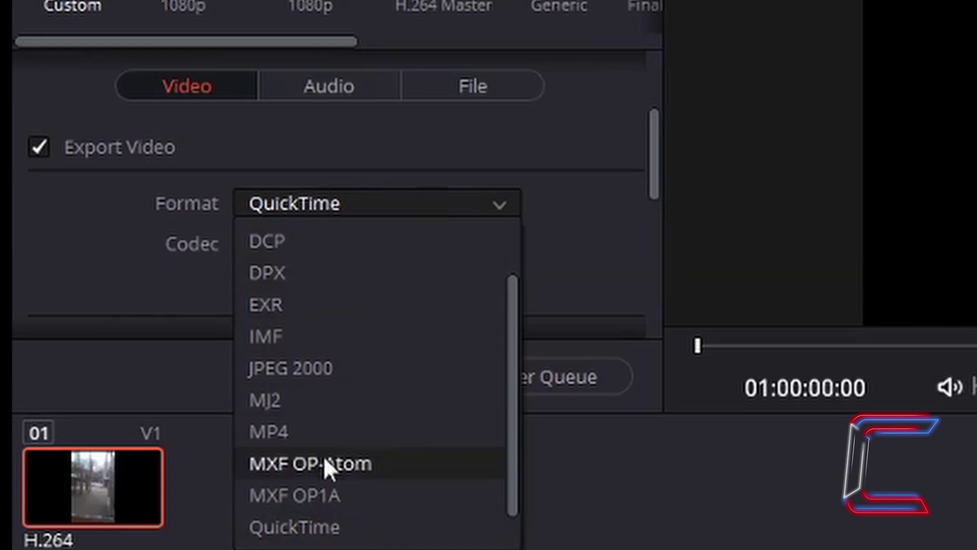
pyautogui.click(325, 430)
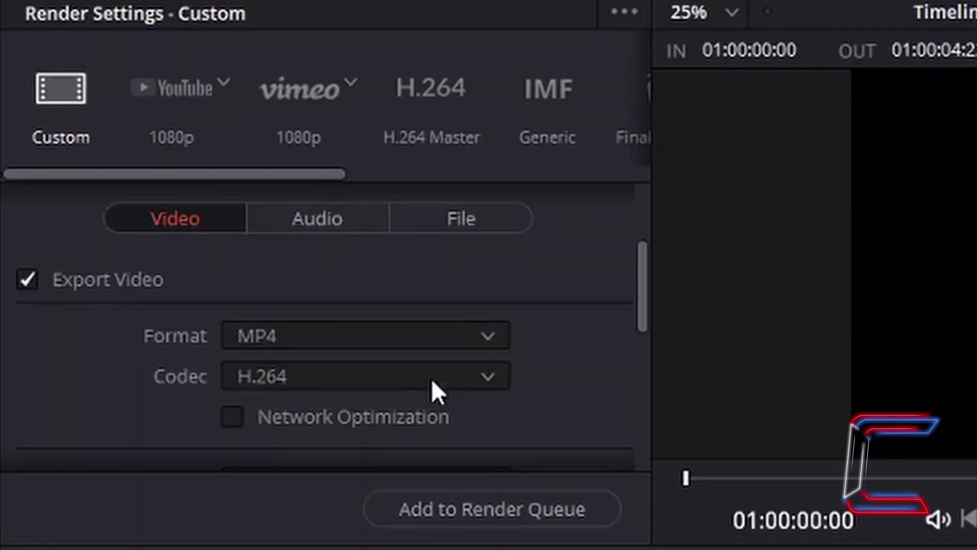
pyautogui.scroll(-3, 432, 387)
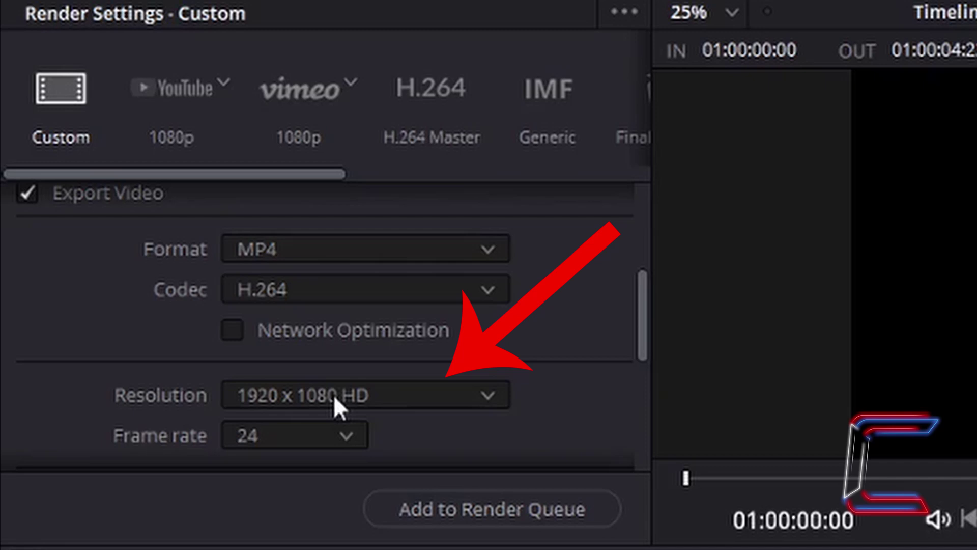
pyautogui.scroll(-3, 334, 395)
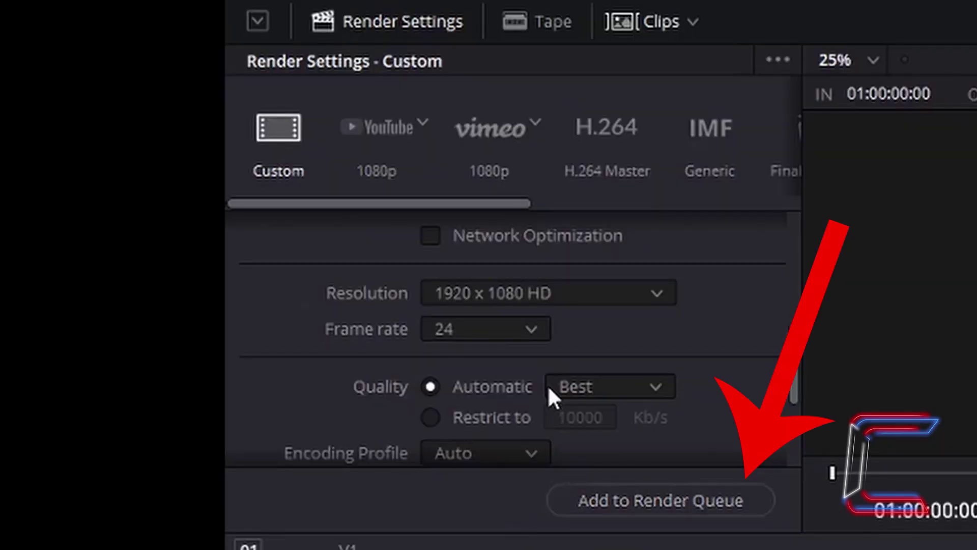
# Queue the 1920 x 1080 MP4 render, accepting the larger-than-timeline resolution warning
pyautogui.click(660, 500)
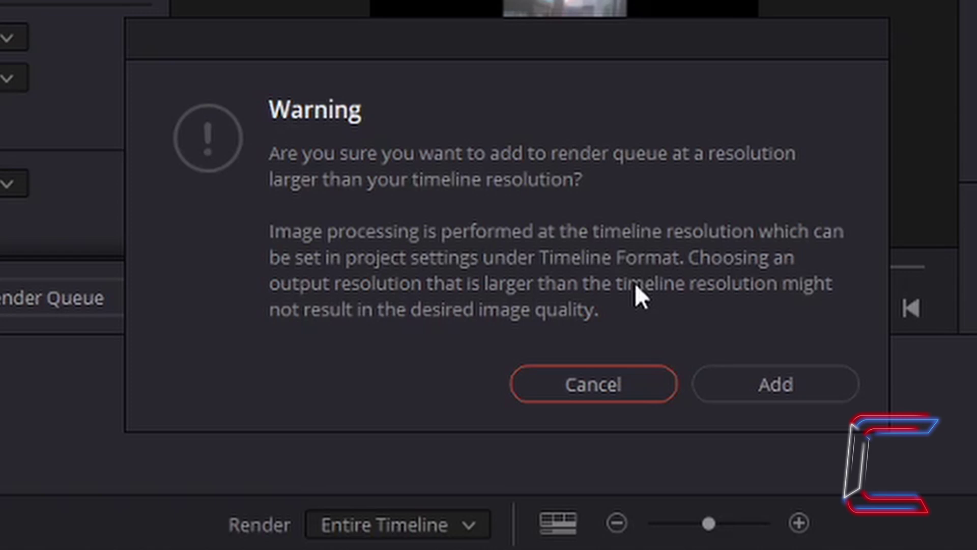
pyautogui.click(797, 384)
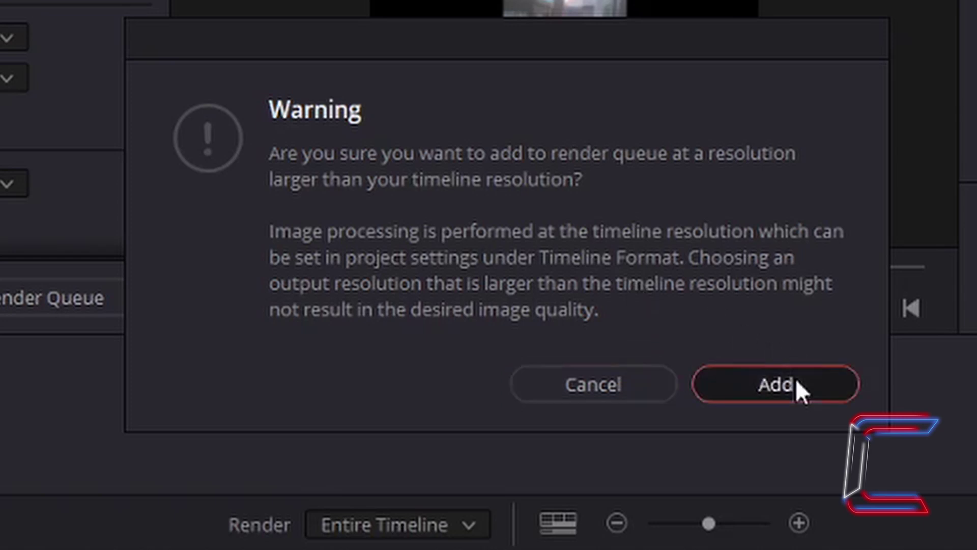